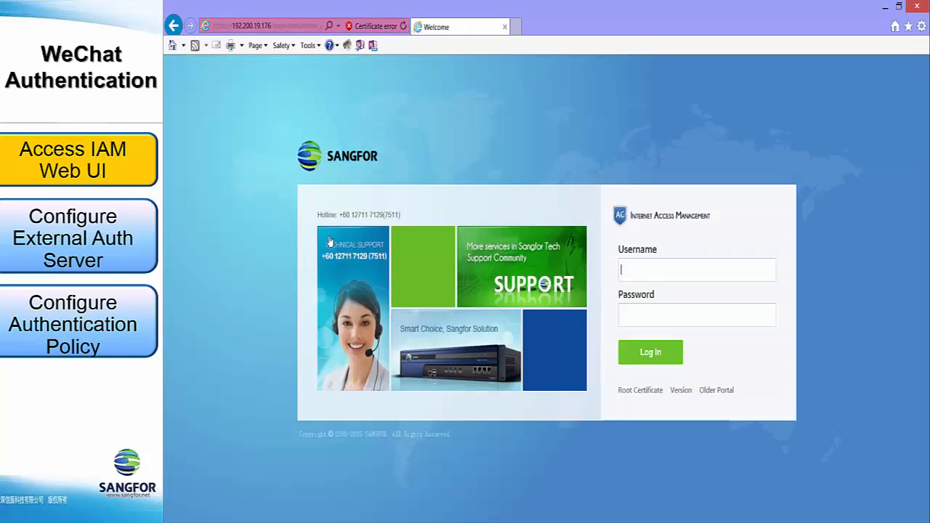
- Log in to the Internet Access Management web console as admin with the account password
type("admin")
key("Tab")
type("********")
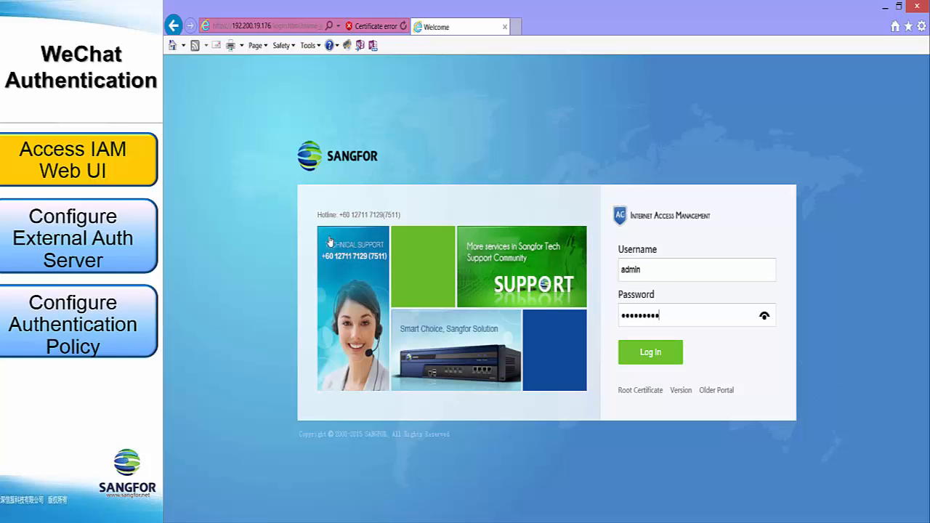
key("Return")
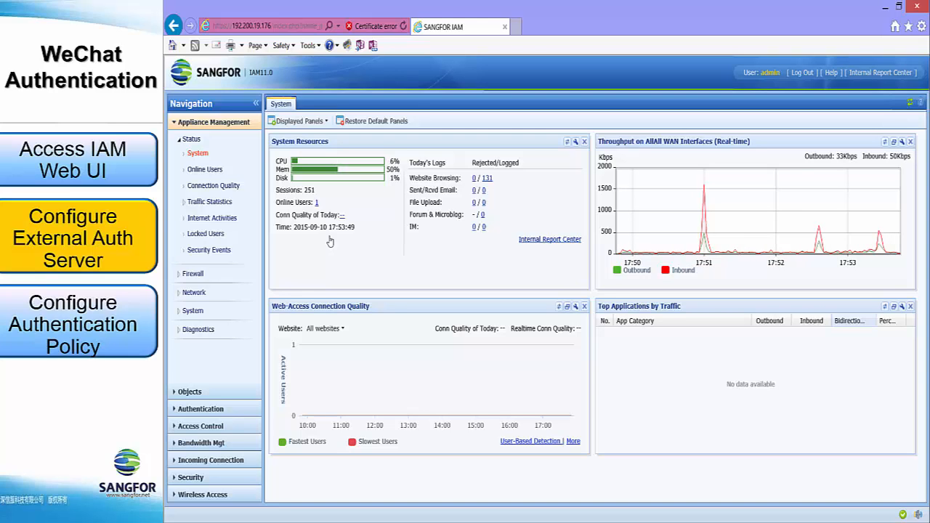
- Add a WeChat based external authentication server named SangforWechat with company abbreviation sangfor12345
left_click(234, 410)
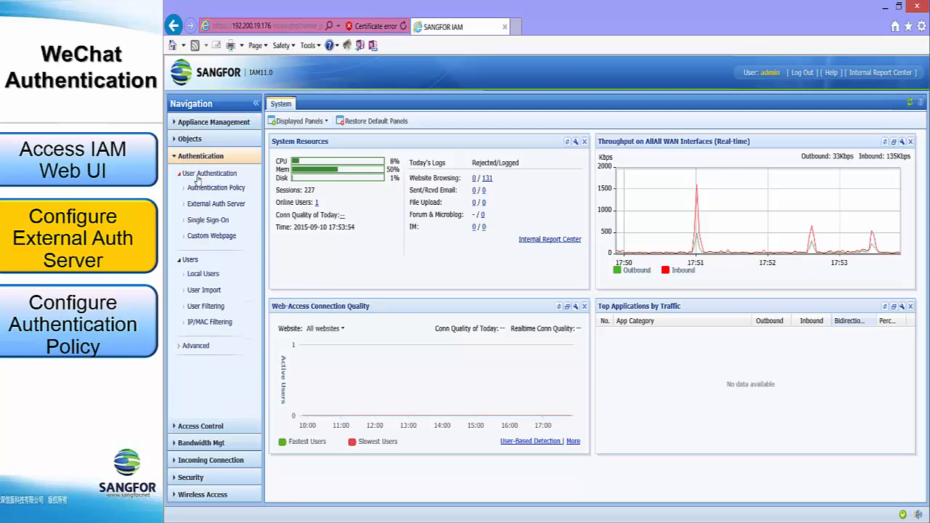
left_click(218, 205)
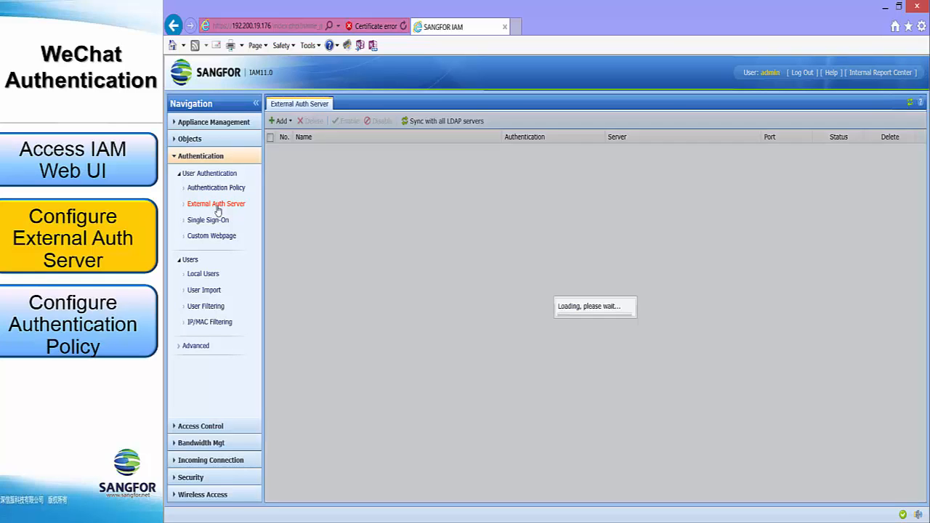
left_click(283, 122)
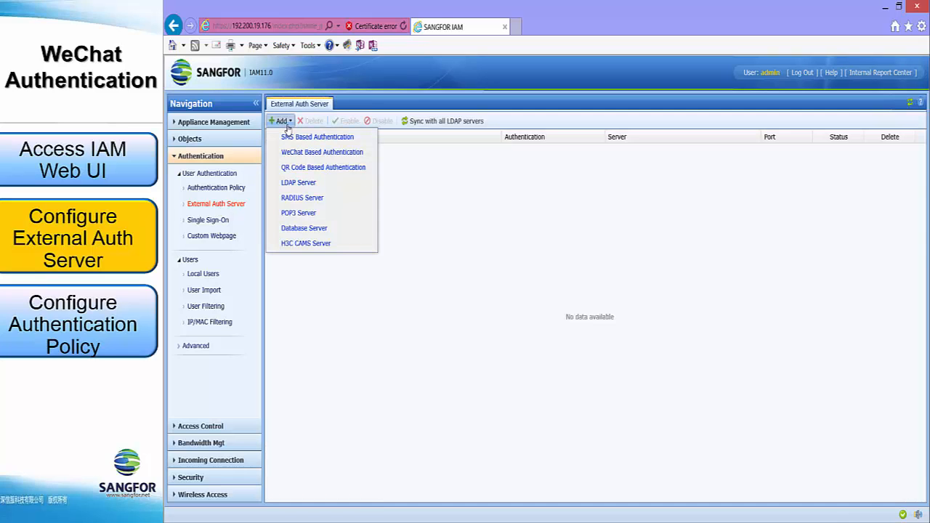
left_click(367, 158)
left_click(481, 191)
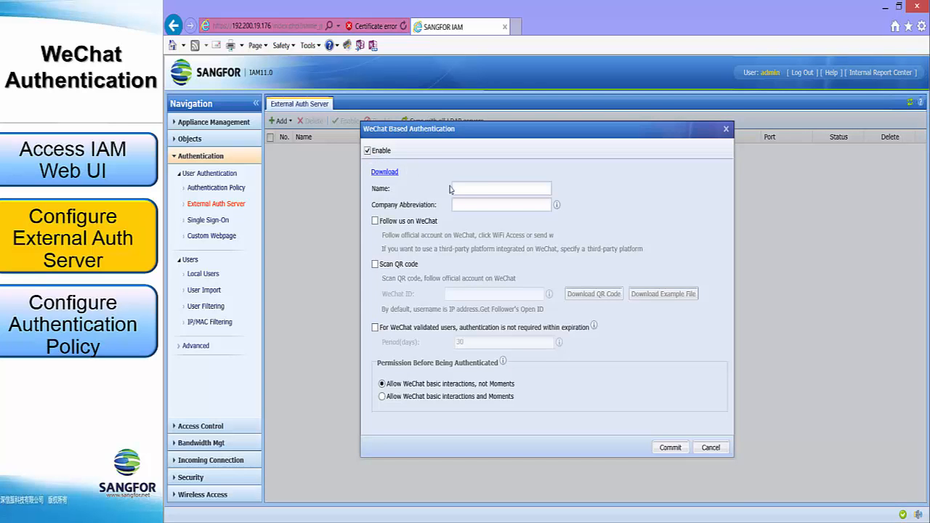
type("SangforWechat")
left_click(482, 203)
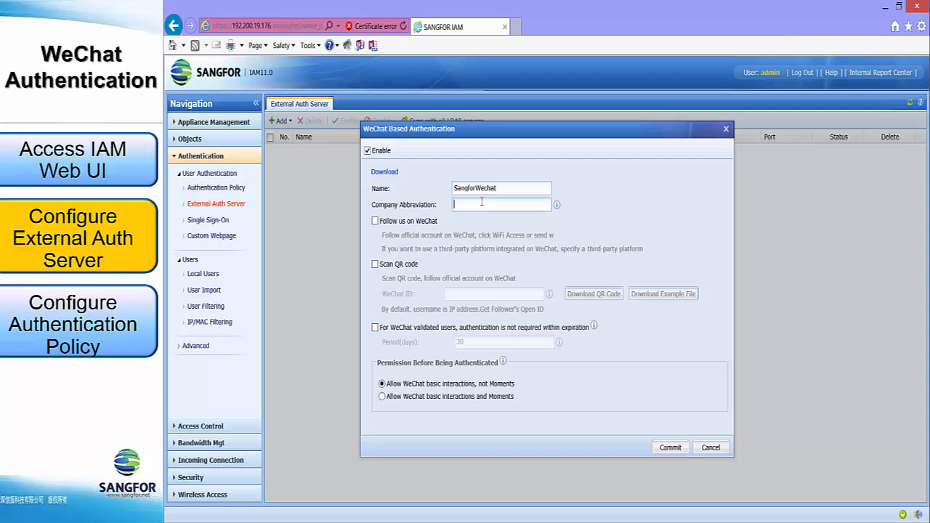
type("sangfor12345")
- Enable Follow us on WeChat and Scan QR code for the server, with WeChat ID sangfor12345
left_click(398, 224)
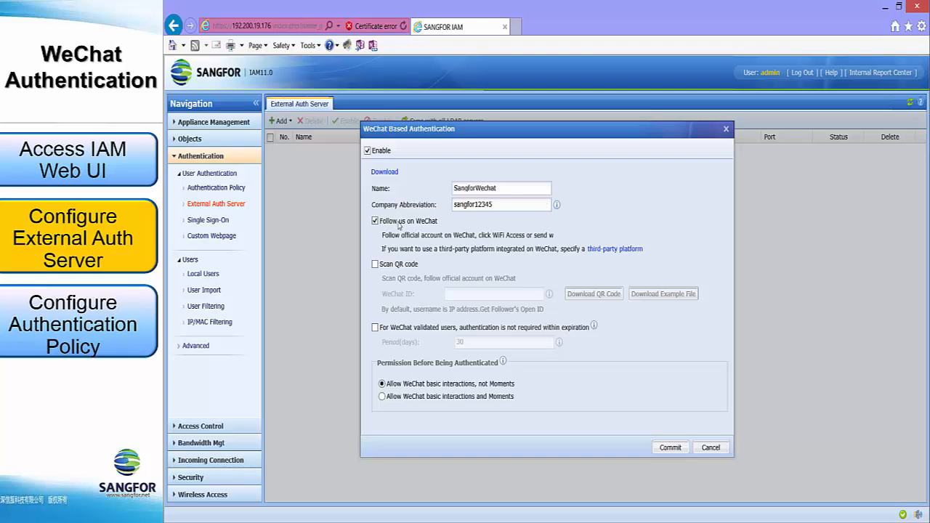
left_click(397, 267)
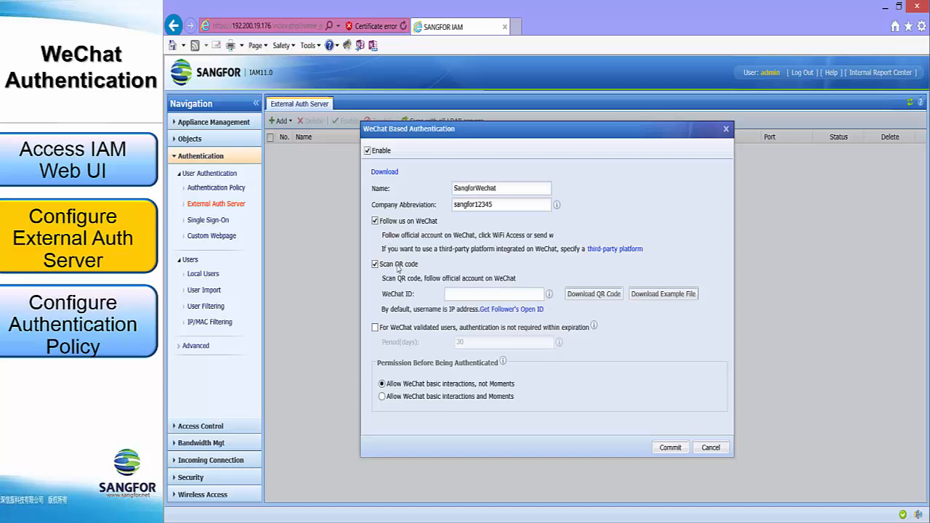
left_click(470, 293)
type("sangfor12345")
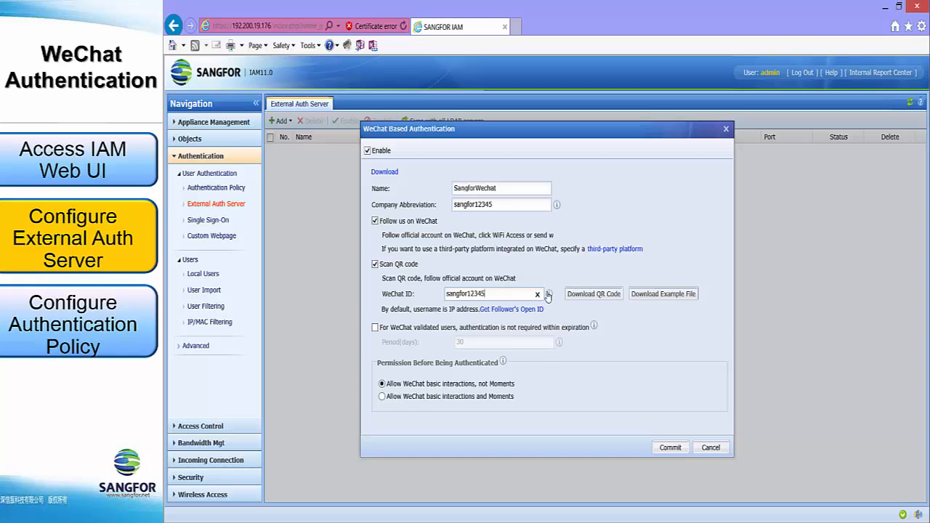
- Download the server's QR code, continuing past the certificate warning, and save it to the Desktop as qrcode_picture
mouse_move(549, 294)
left_click(592, 298)
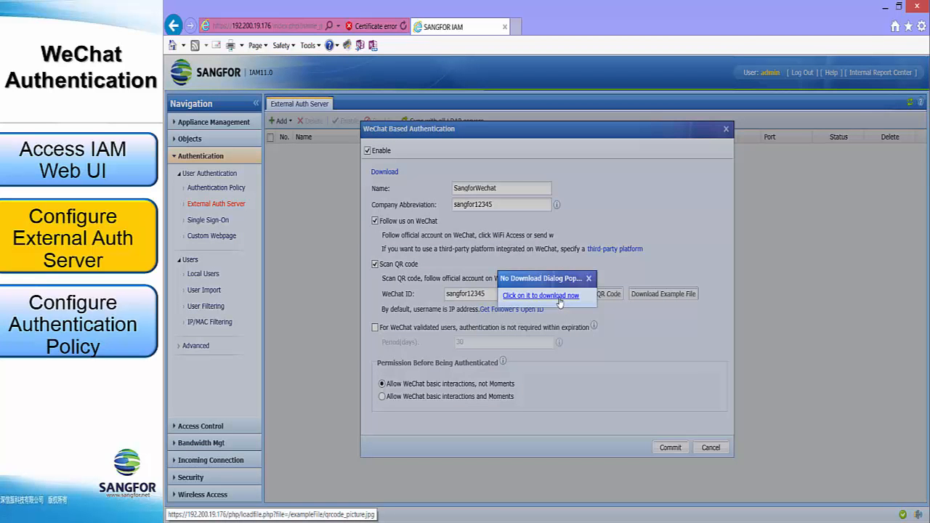
left_click(559, 297)
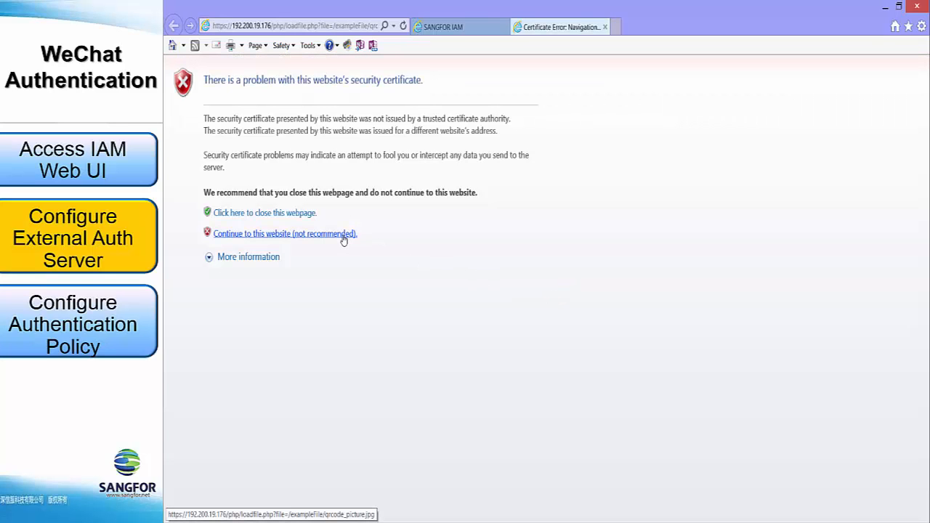
left_click(344, 240)
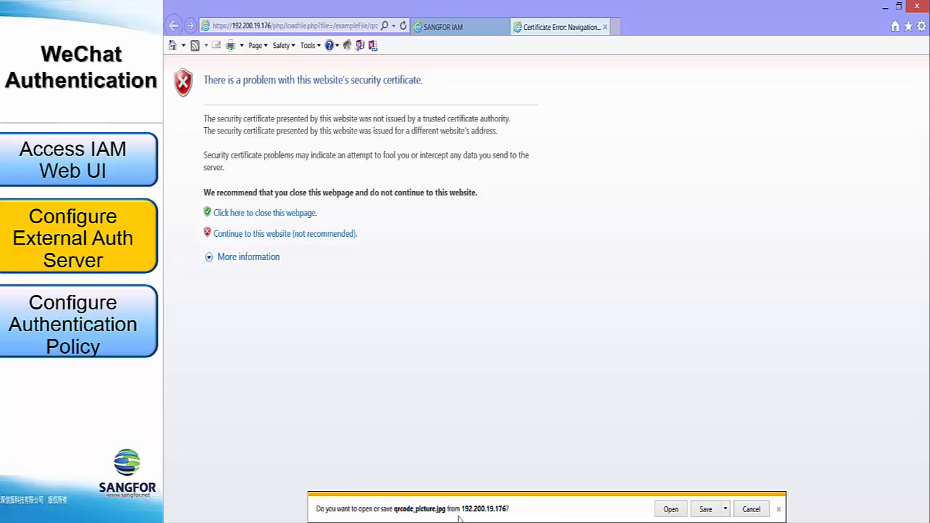
left_click(724, 511)
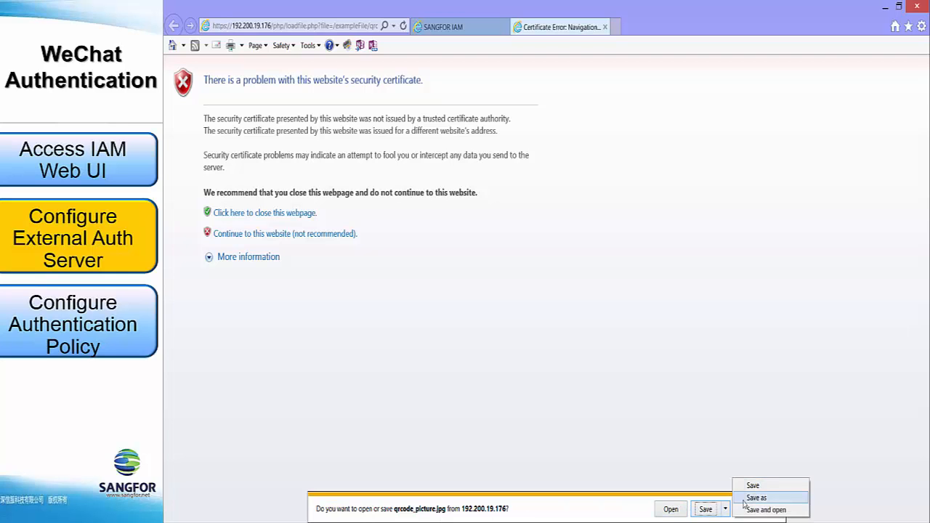
left_click(744, 502)
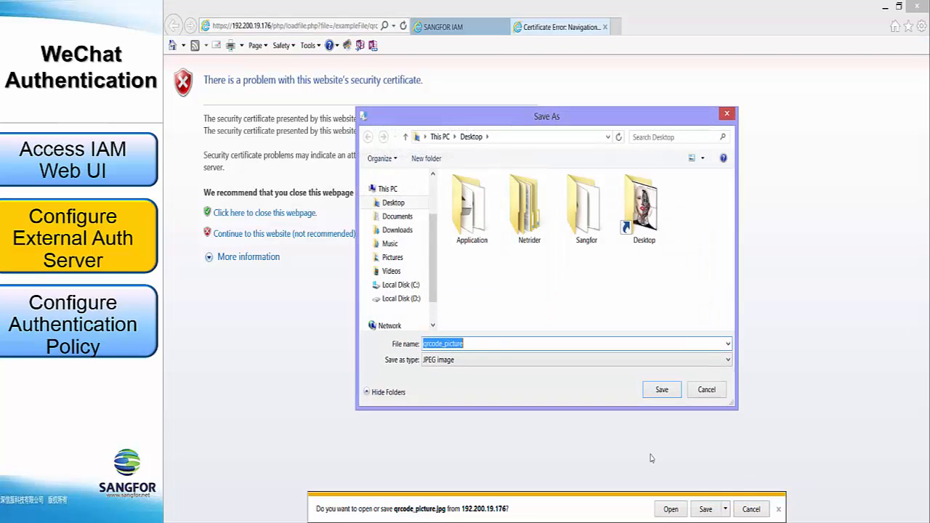
left_click(400, 207)
left_click(661, 389)
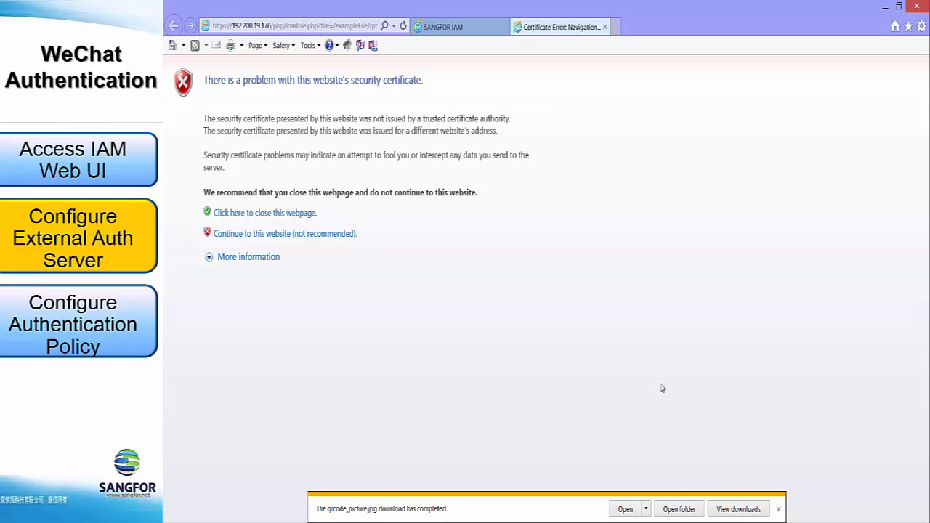
- Check the saved QR code file on the Windows desktop and commit the SangforWechat server in the browser
left_click(929, 522)
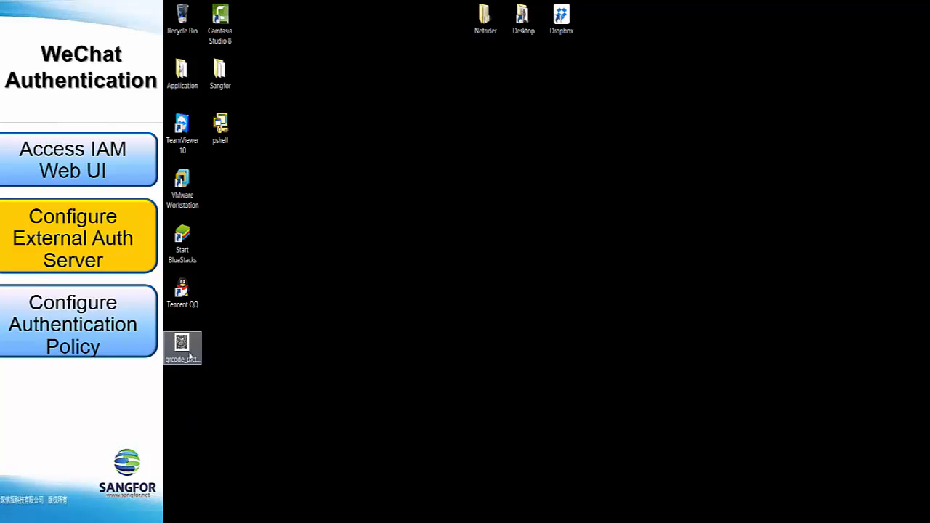
mouse_move(225, 522)
left_click(225, 480)
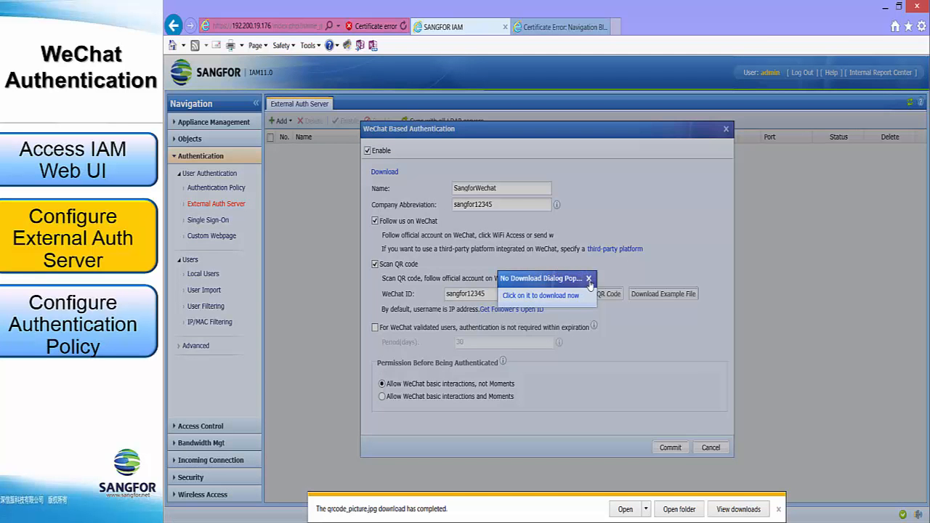
left_click(589, 279)
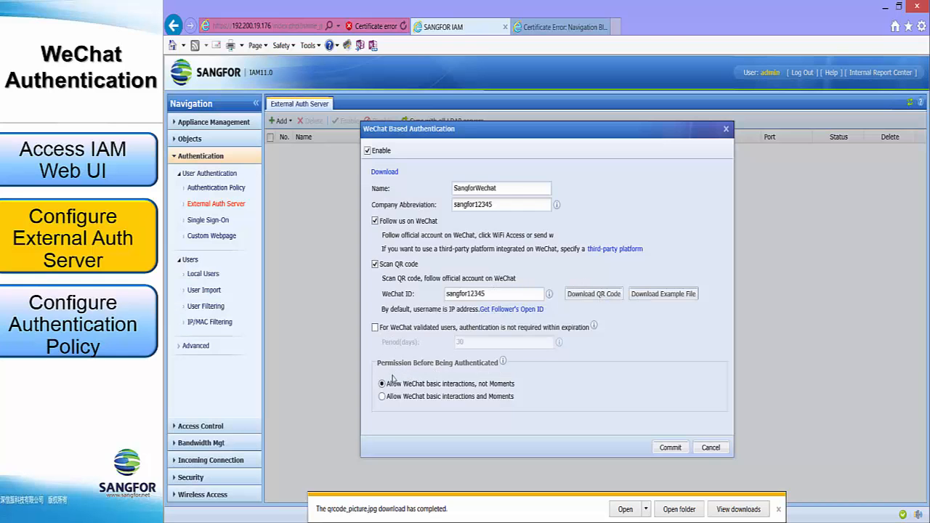
left_click(667, 448)
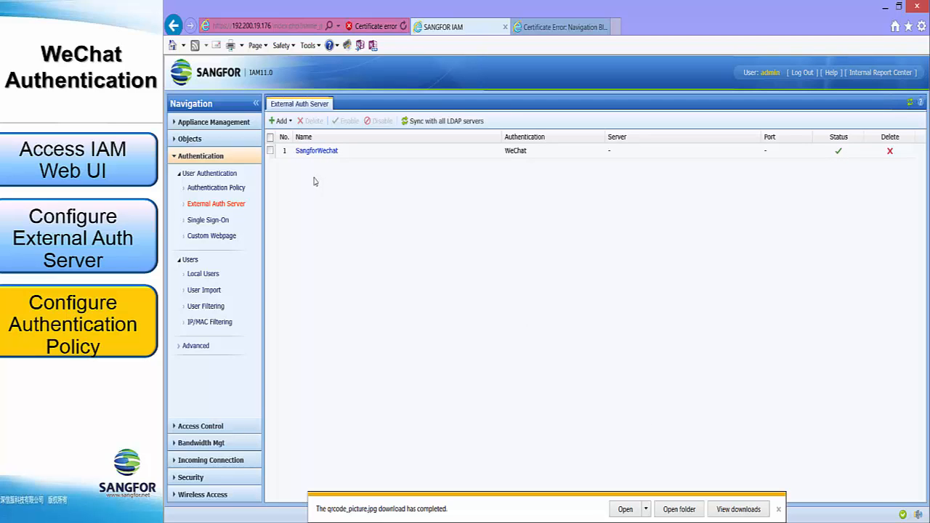
- Add an authentication policy named Wechat Authentication Policy for the IP address 192.200.19.99
left_click(223, 190)
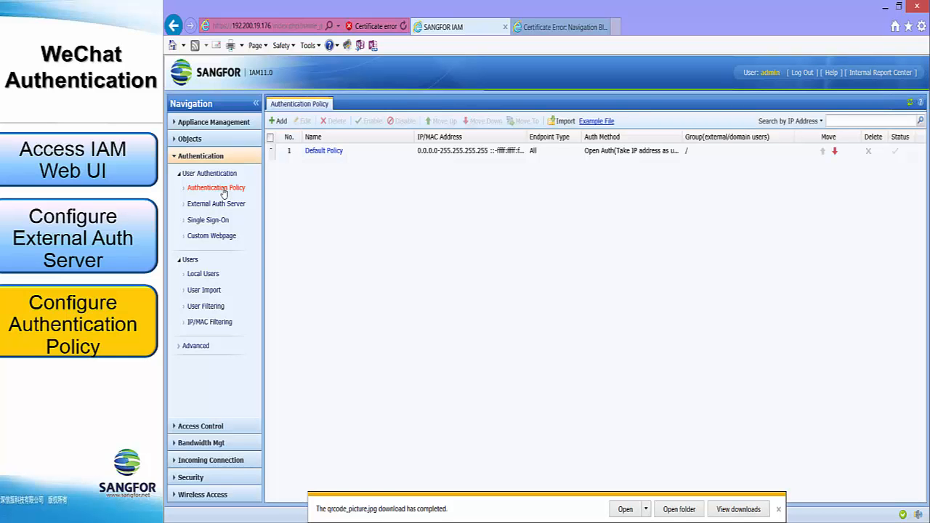
left_click(279, 121)
left_click(474, 174)
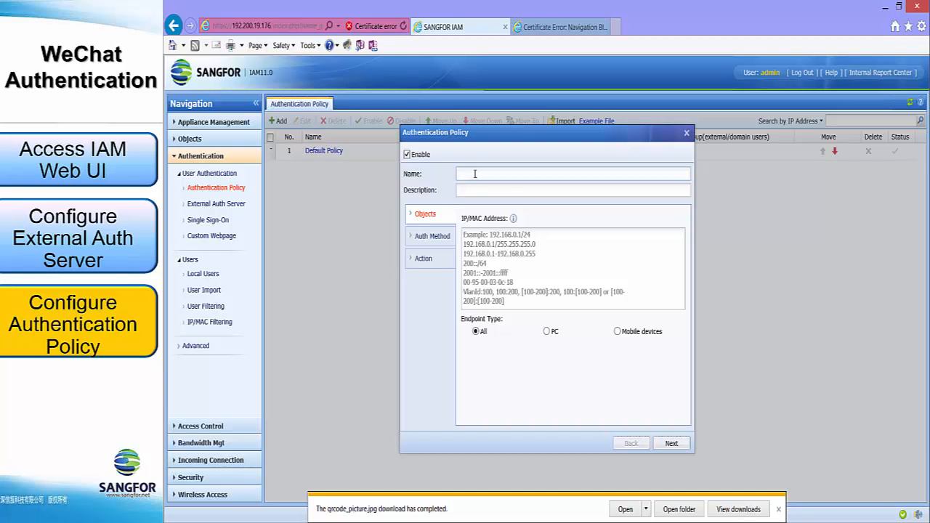
type("Wechat Authentication Policy")
left_click(504, 238)
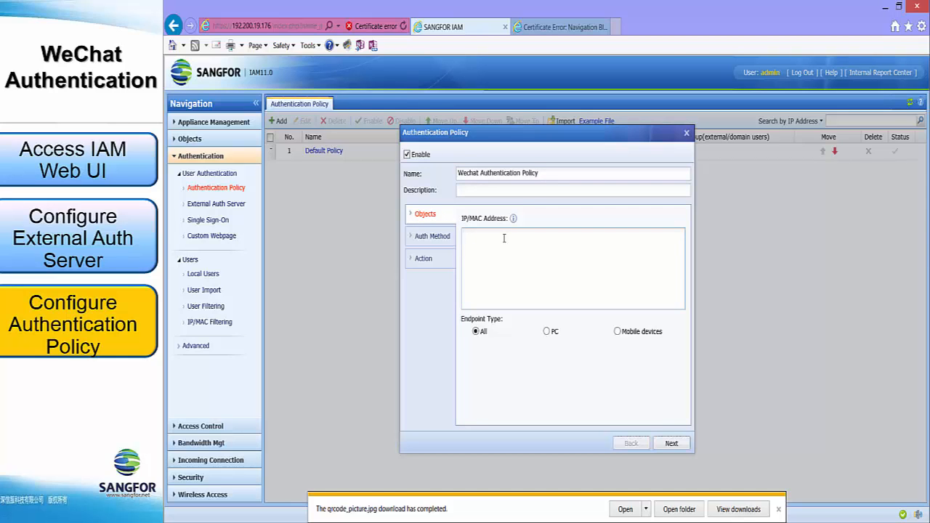
type("192.200.19.99")
- Set SangforWechat as the policy's only authentication server, excluding Local user database, and review the captive portal page choices
left_click(432, 238)
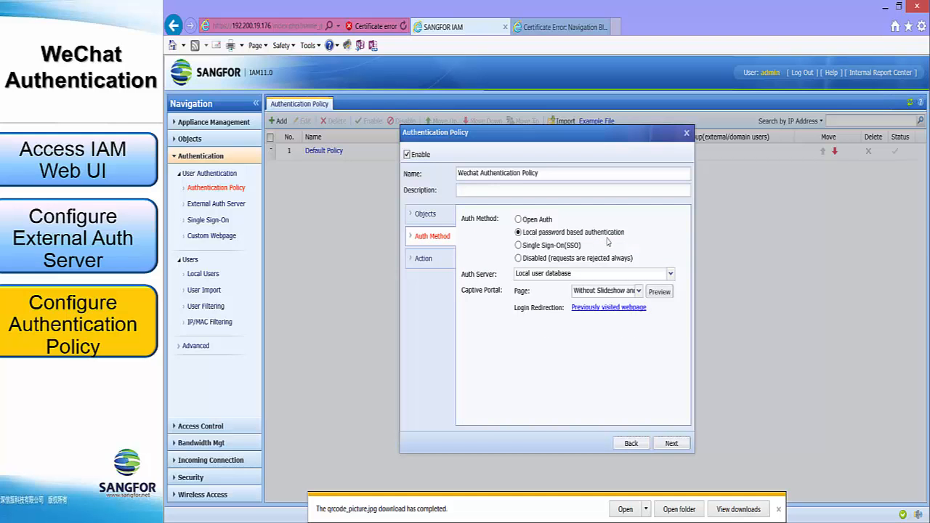
left_click(566, 274)
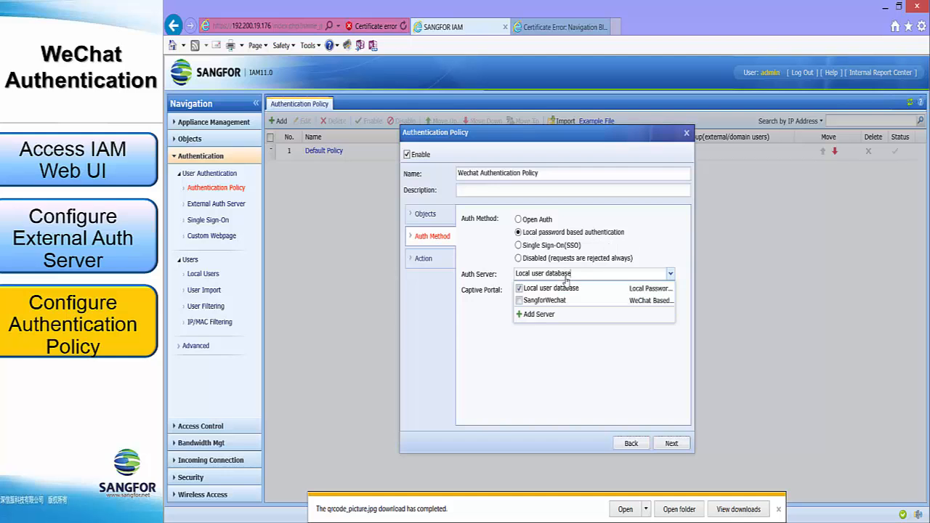
left_click(519, 301)
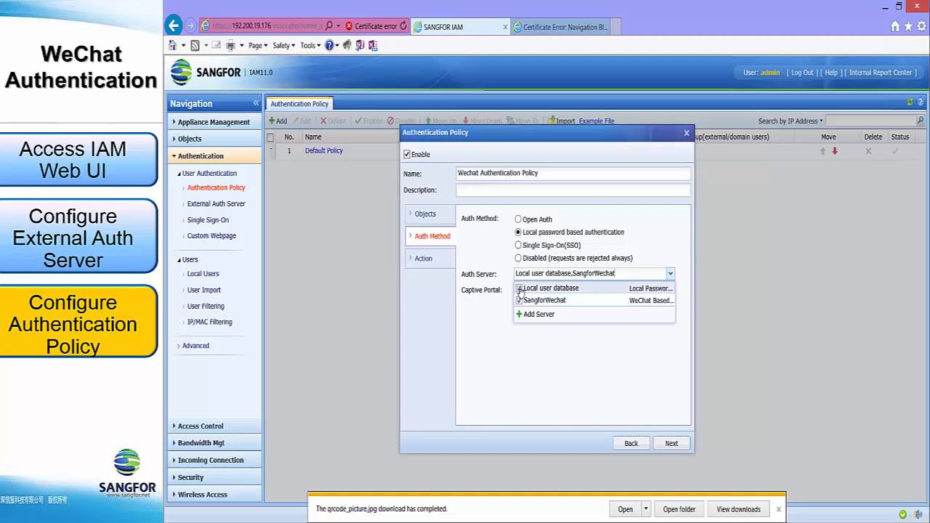
left_click(520, 289)
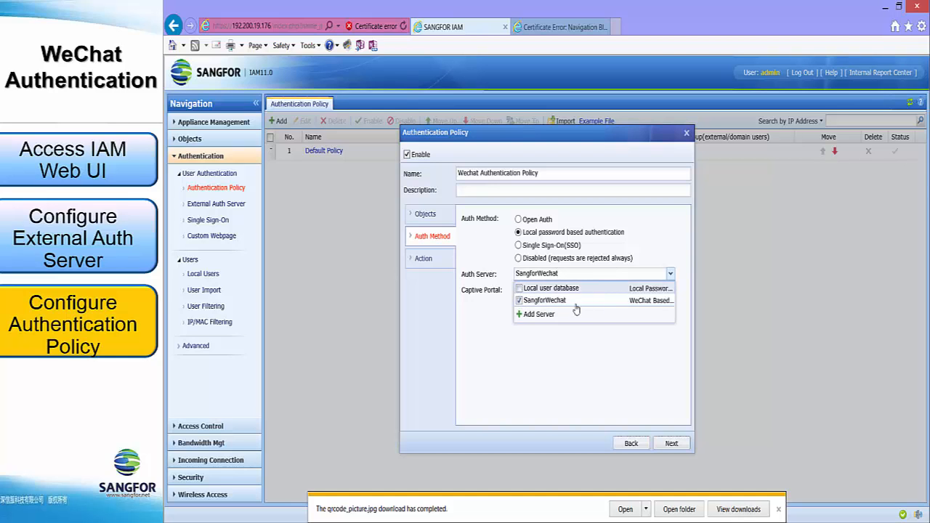
left_click(561, 368)
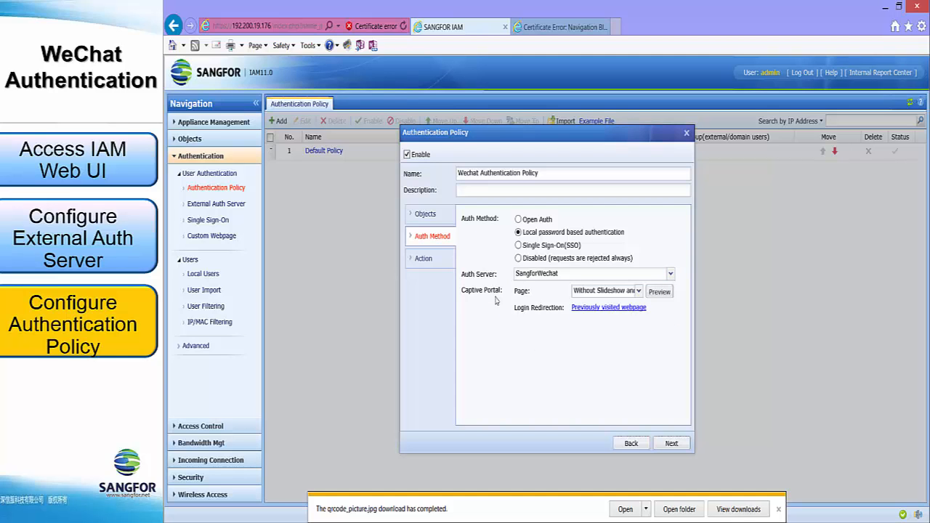
left_click(601, 294)
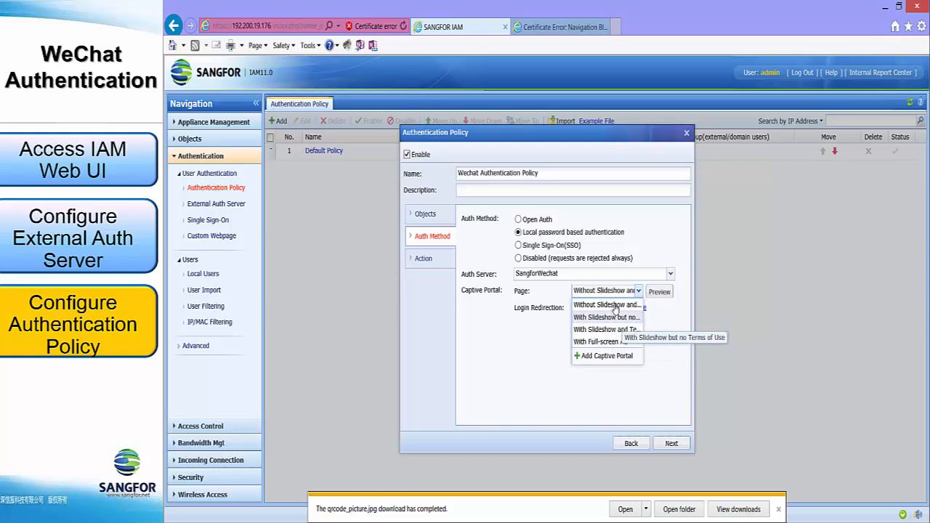
left_click(534, 314)
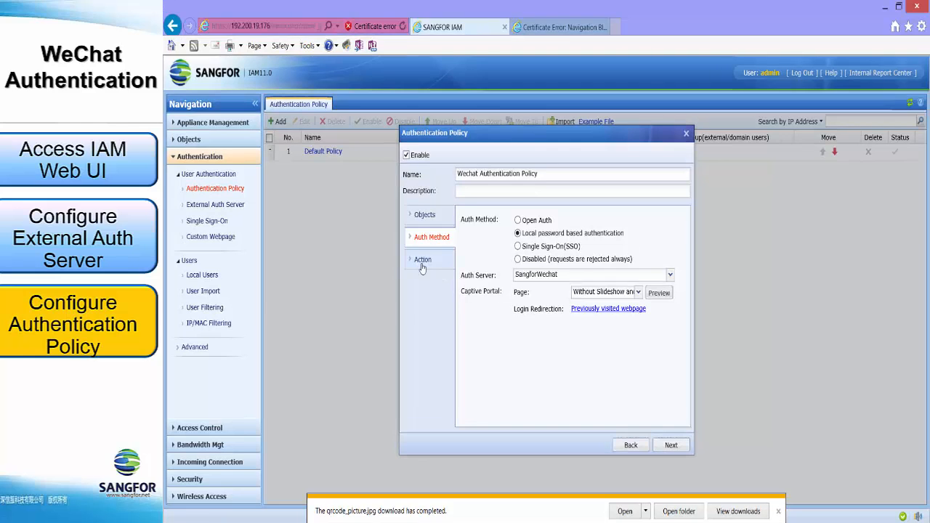
- Assign the policy's external and domain users to the Wechat group and commit the policy
left_click(423, 267)
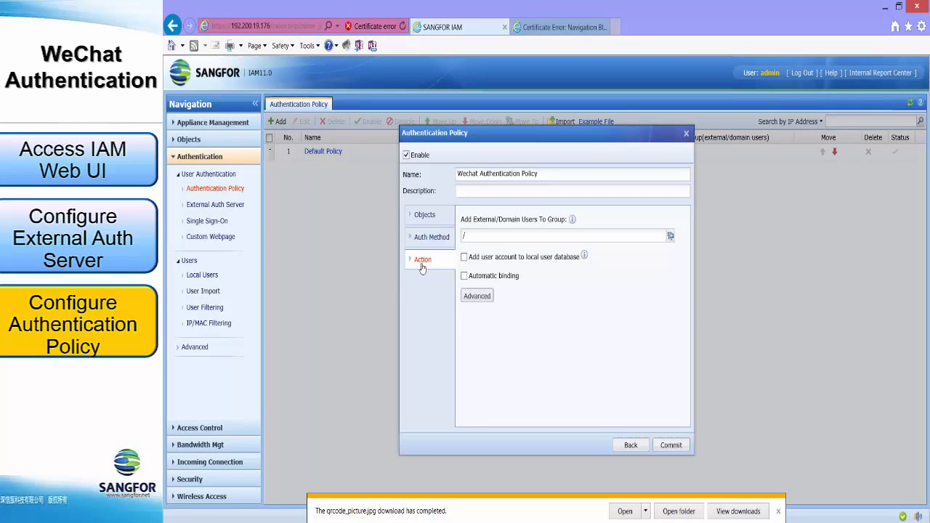
left_click(638, 239)
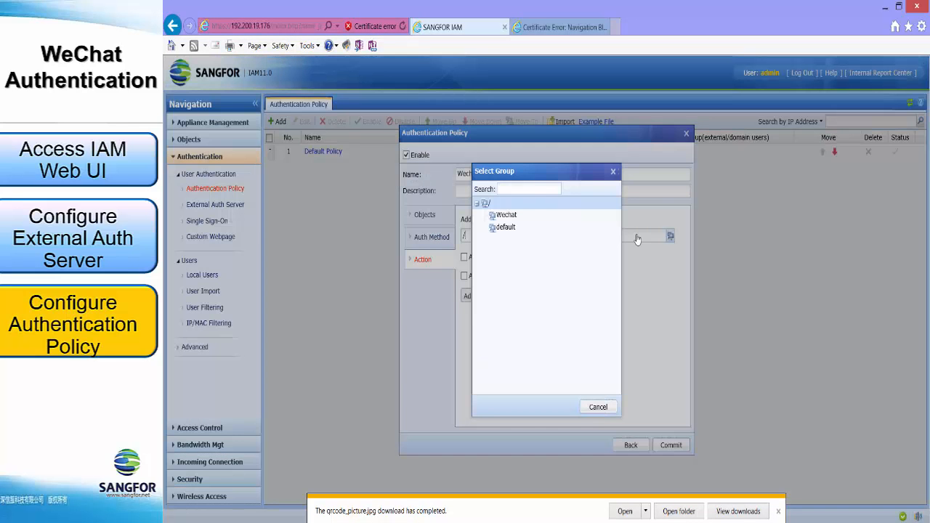
left_click(504, 216)
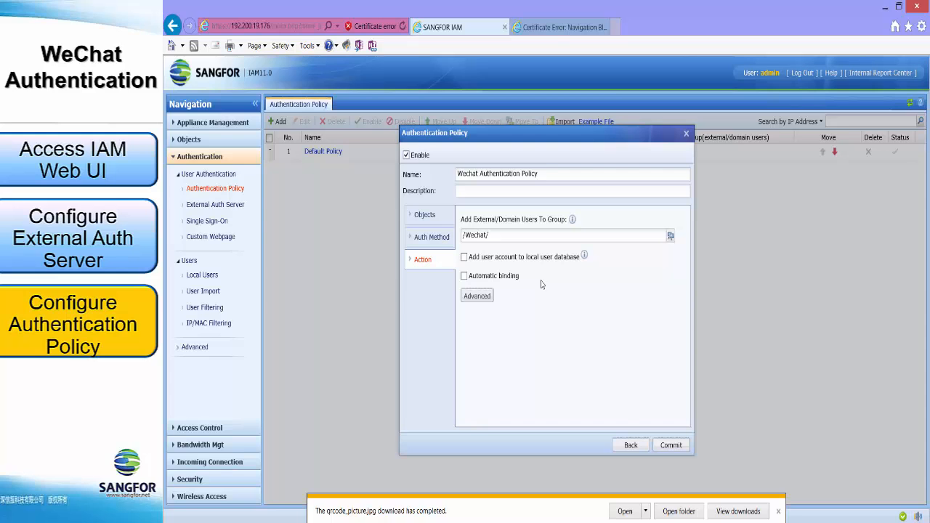
left_click(669, 449)
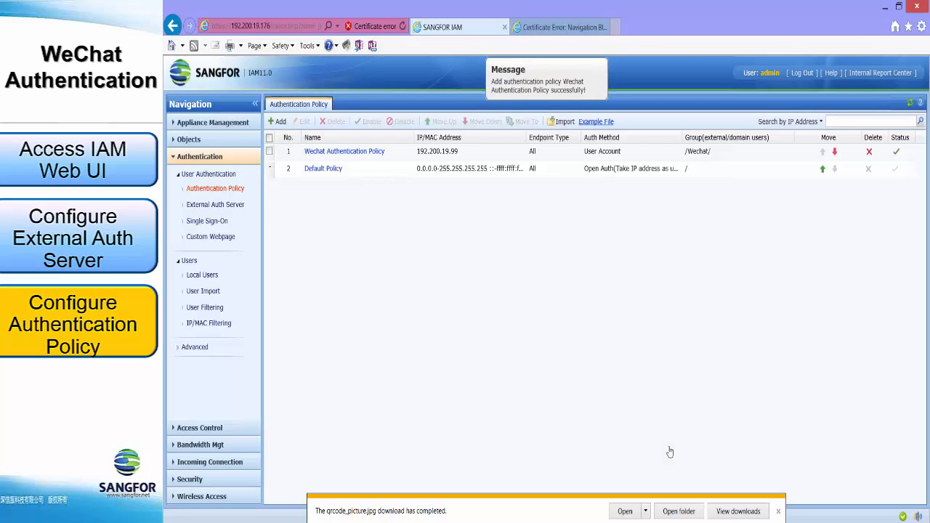